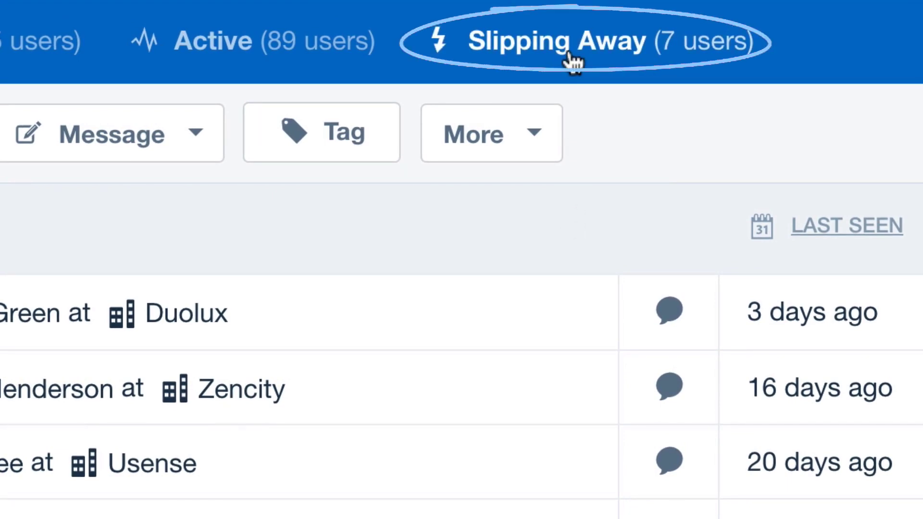
Step: Filter the user list to the Slipping Away segment, showing 7 of 985 users
click(573, 61)
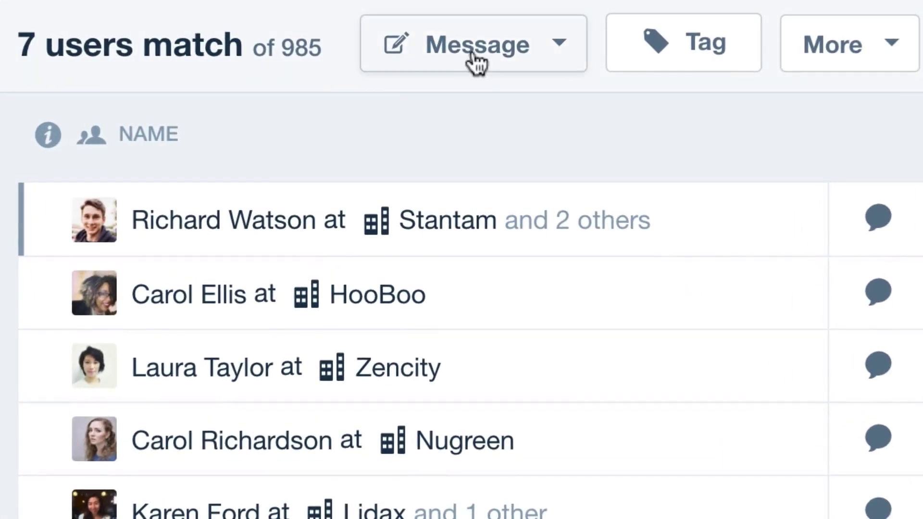
Step: Create a new auto message for these users and choose Email as the channel
click(473, 58)
click(467, 217)
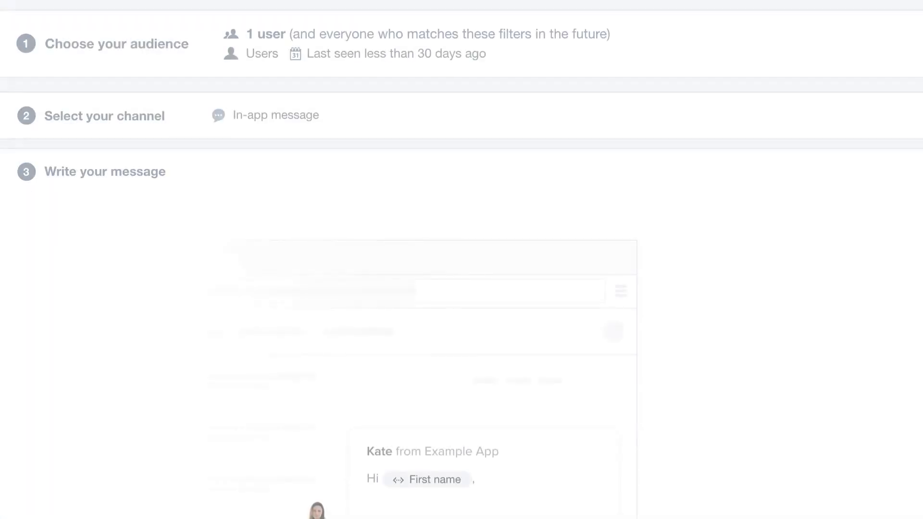
click(93, 124)
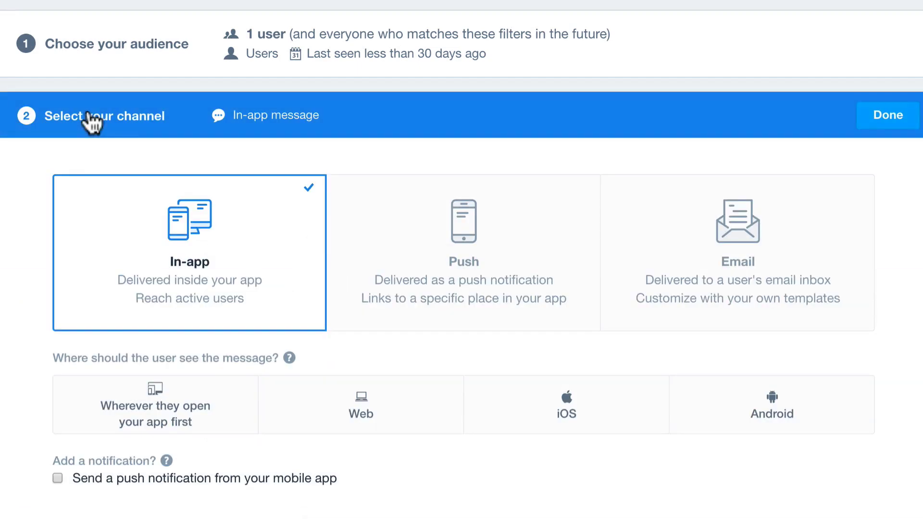
click(669, 231)
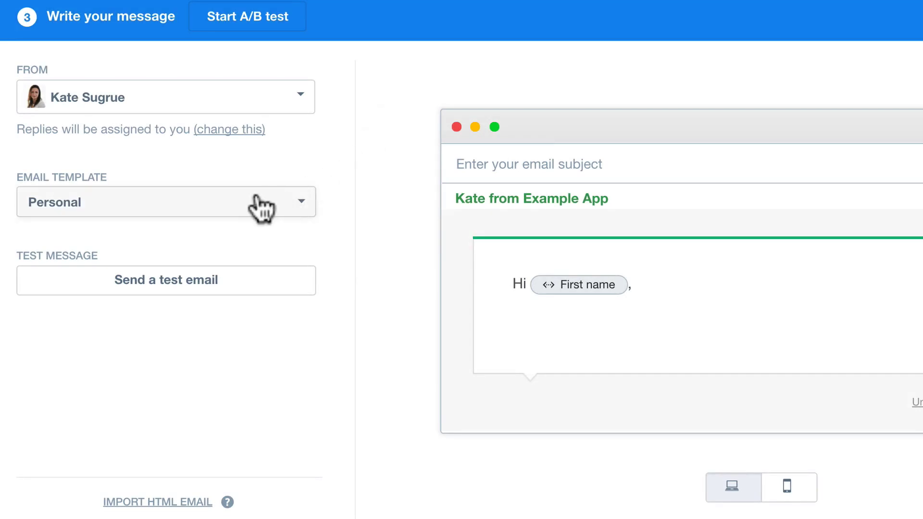
Step: Use the Plain template with subject 'We haven't seen you in a while' and a signed body
click(262, 205)
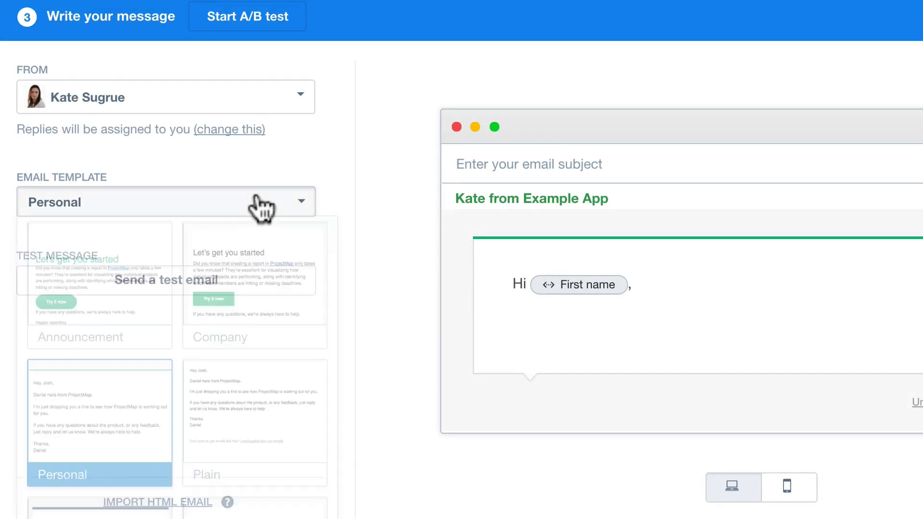
click(262, 395)
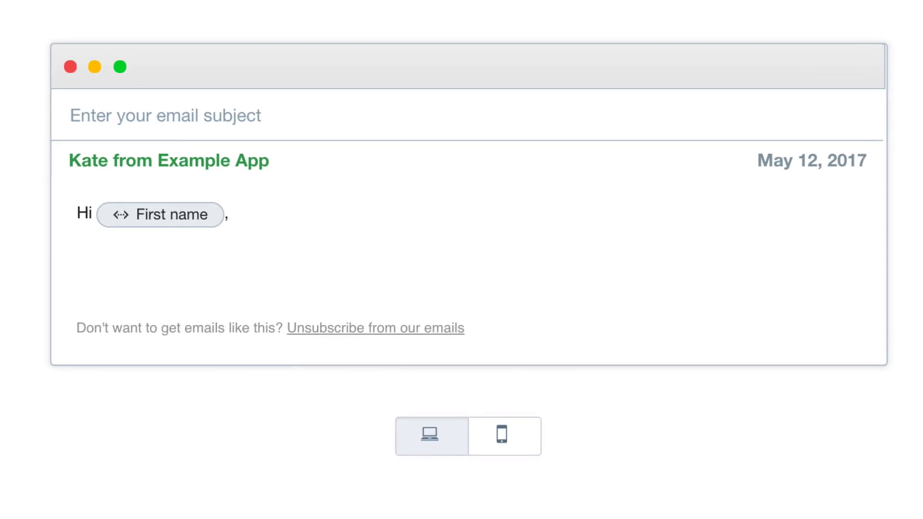
click(174, 120)
text(👋 We haven't seen you in a while)
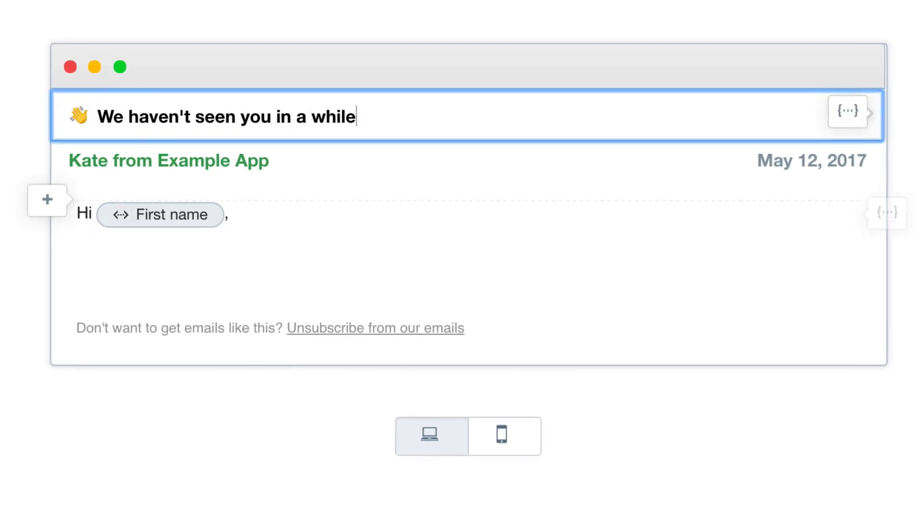
key(Tab)
text(It's Kate here from Example App. Thanks for being such a great customer)
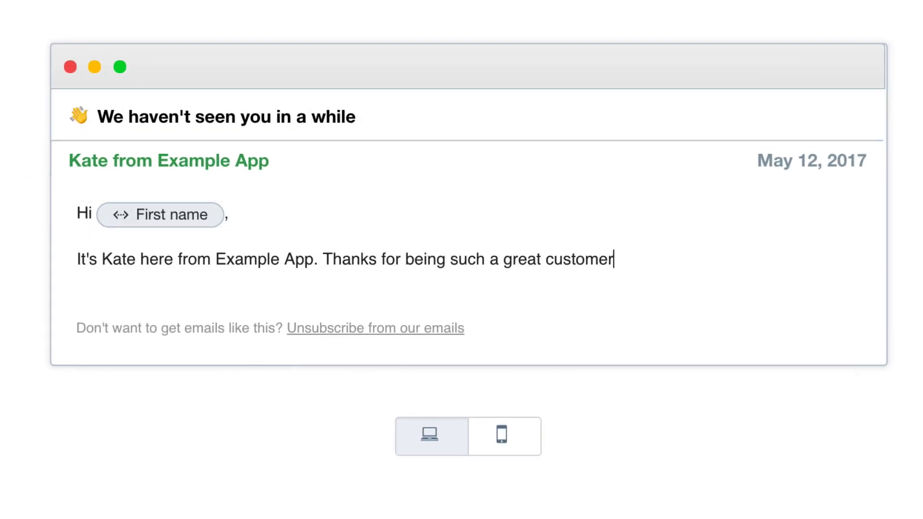
text(!)
key(Return)
key(Return)
text(Lots has changed si)
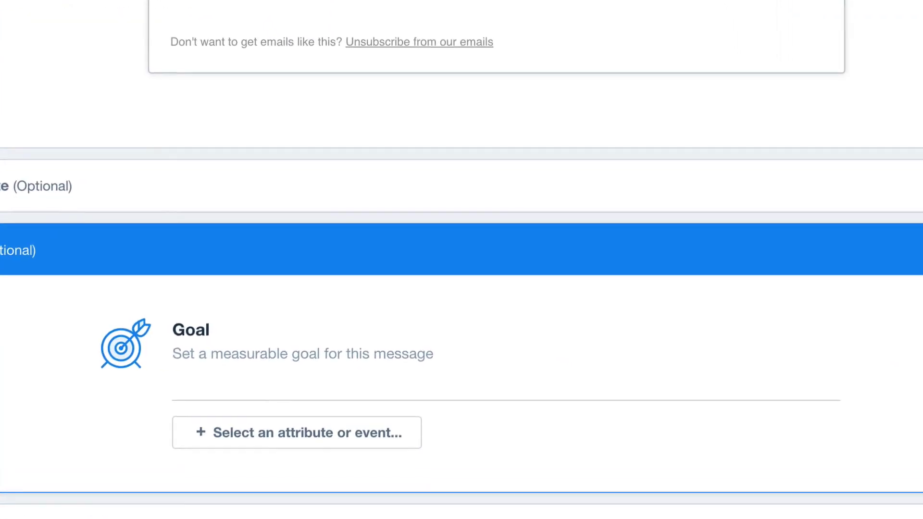
Step: Search 'web' and set the message goal to Web Sessions increased
click(273, 441)
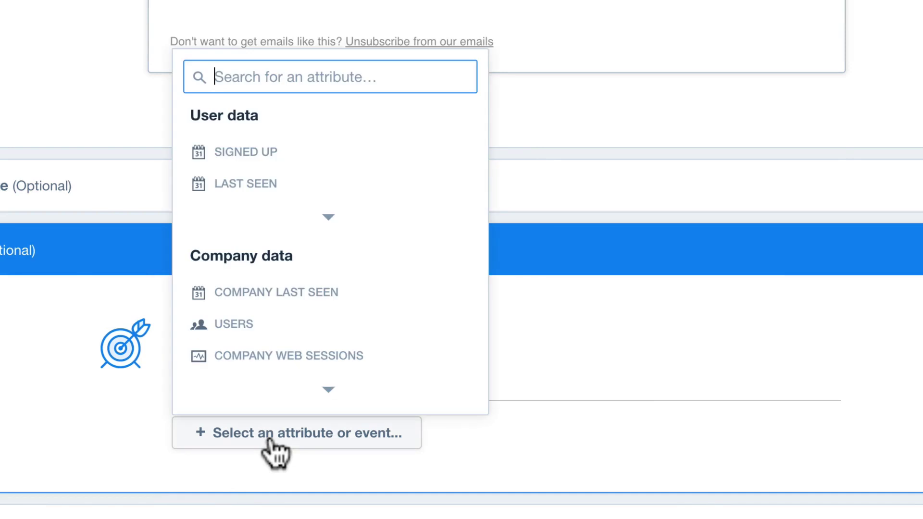
text(web)
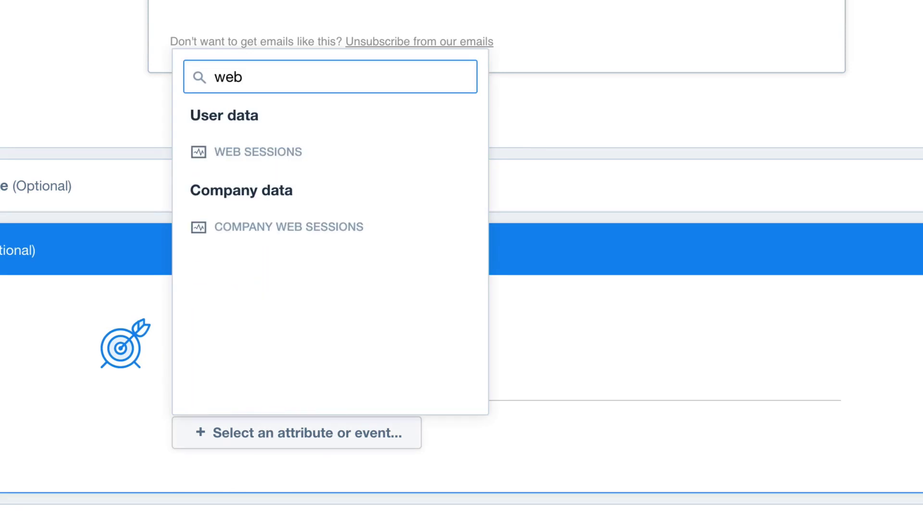
click(276, 175)
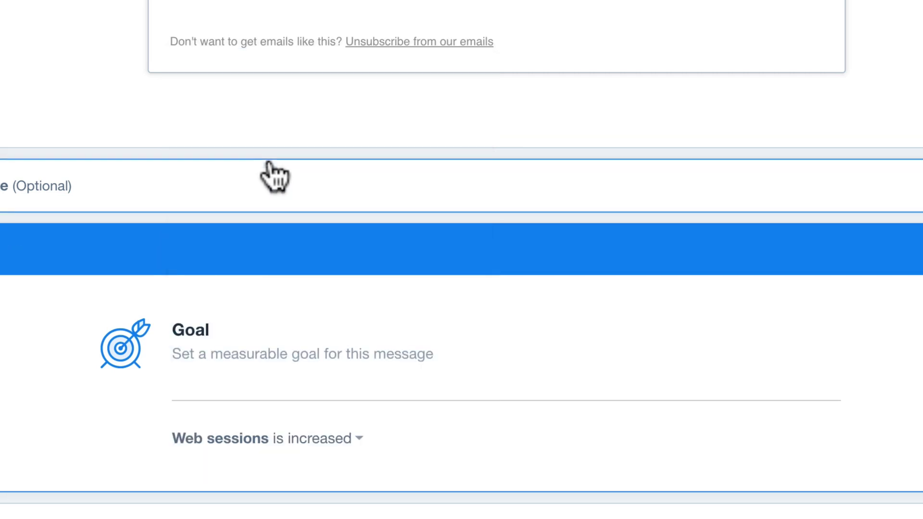